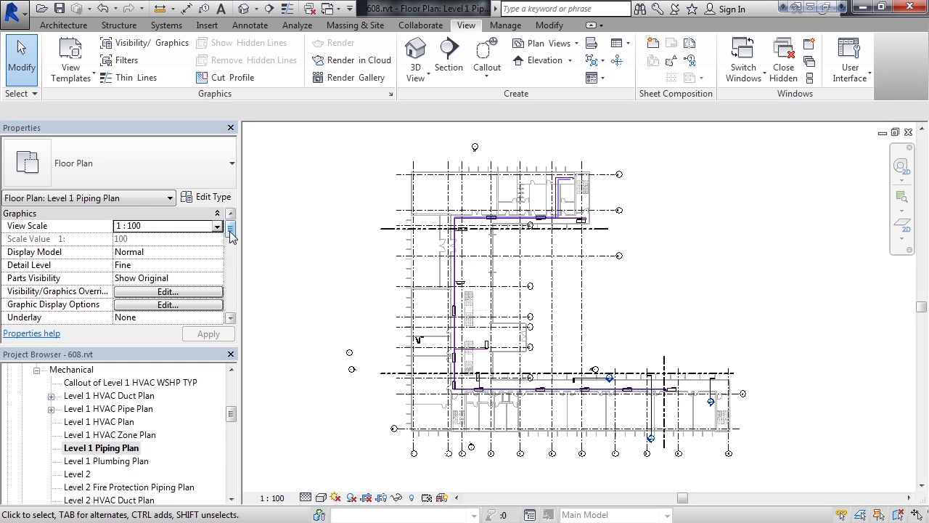
- Scroll through the current view's properties from Graphics down to Extents and back to the top
scroll(230, 231, down, 1)
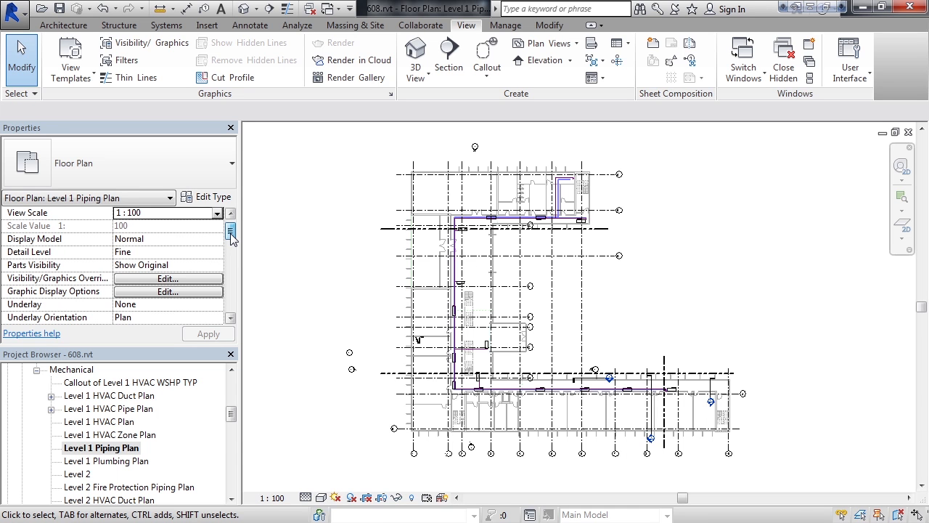
scroll(231, 236, up, 1)
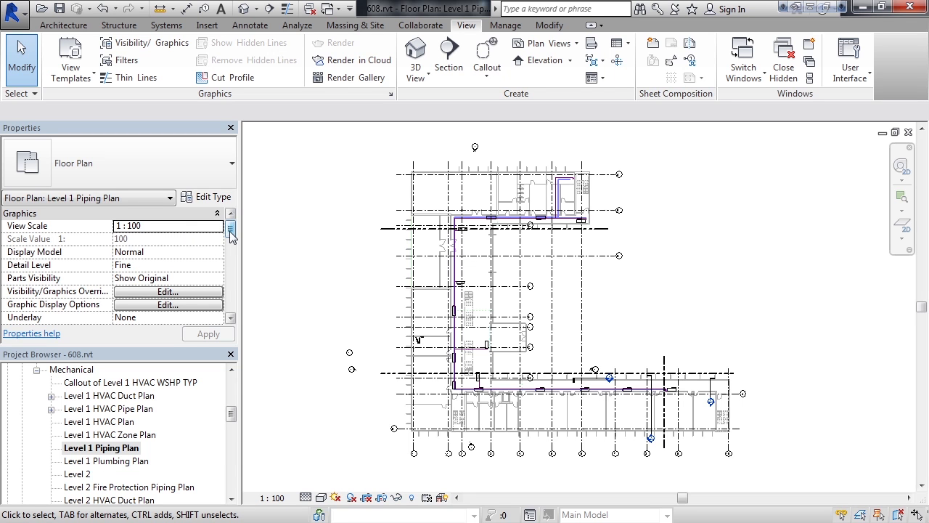
scroll(231, 231, down, 1)
scroll(231, 235, down, 1)
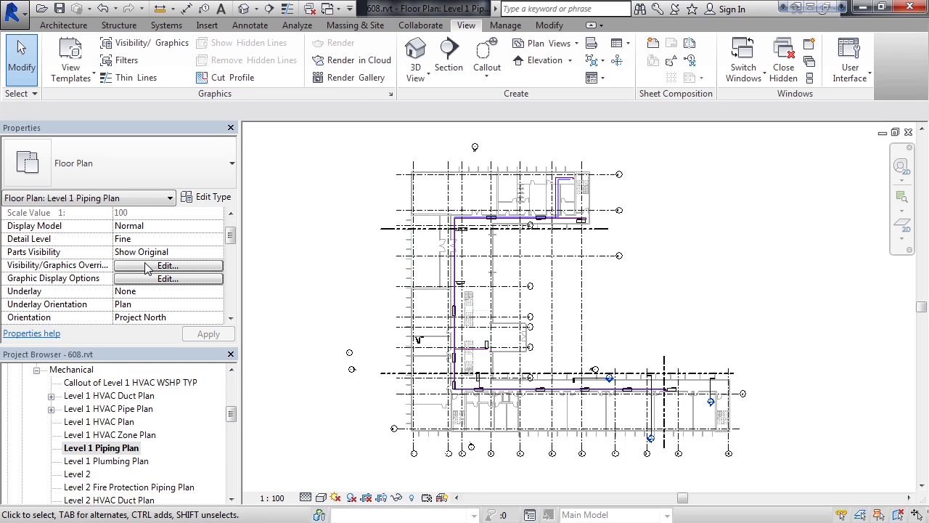
click(231, 318)
click(230, 318)
click(230, 319)
click(230, 318)
click(231, 318)
click(230, 318)
click(231, 318)
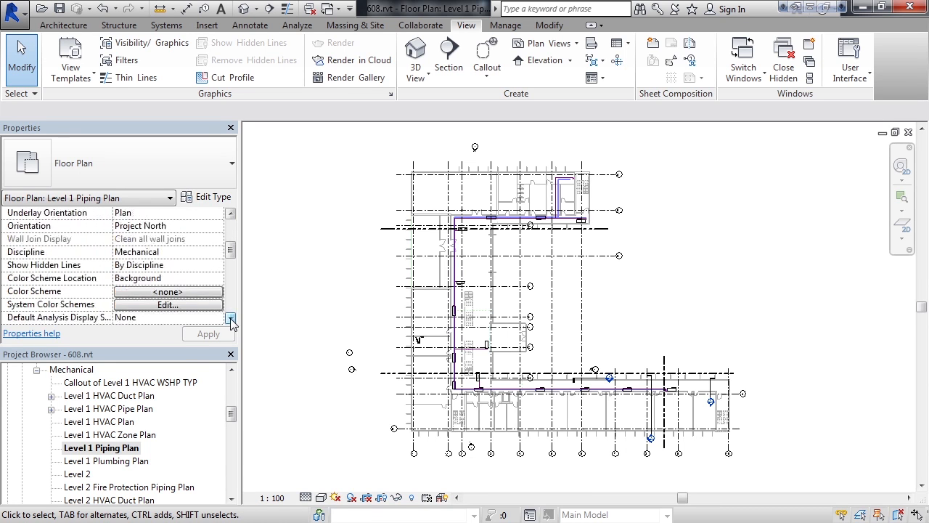
click(230, 318)
click(230, 319)
click(230, 318)
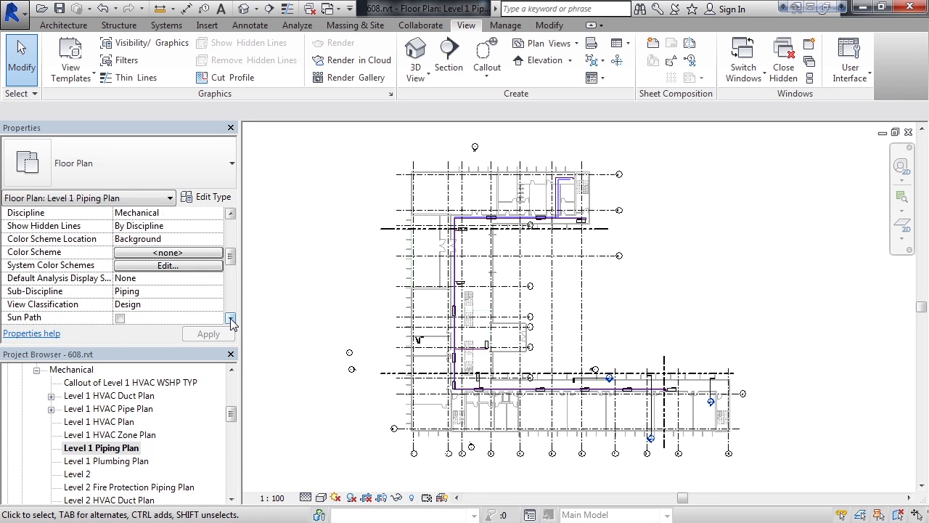
click(230, 318)
click(230, 318)
click(230, 318)
click(230, 318)
click(230, 318)
click(230, 318)
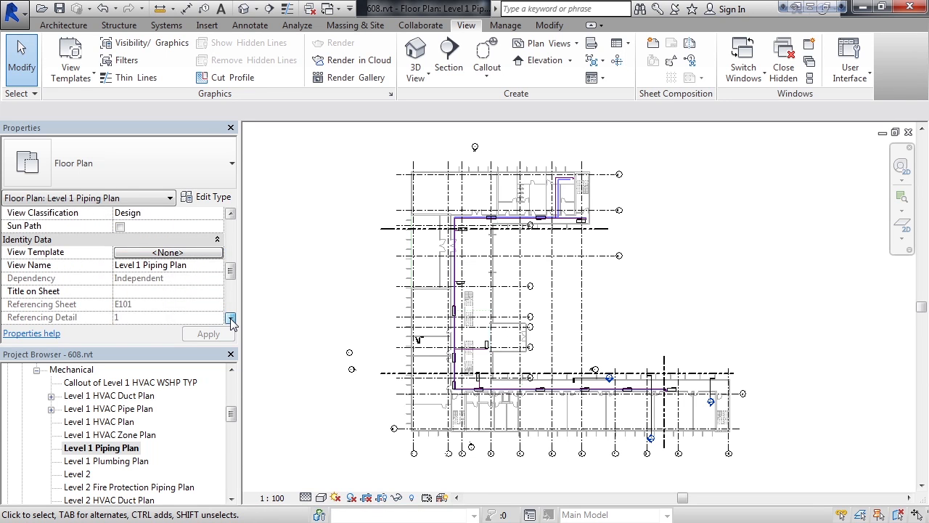
click(231, 318)
click(231, 318)
click(230, 318)
click(231, 318)
click(231, 319)
click(231, 318)
click(230, 318)
click(230, 318)
click(231, 318)
click(230, 319)
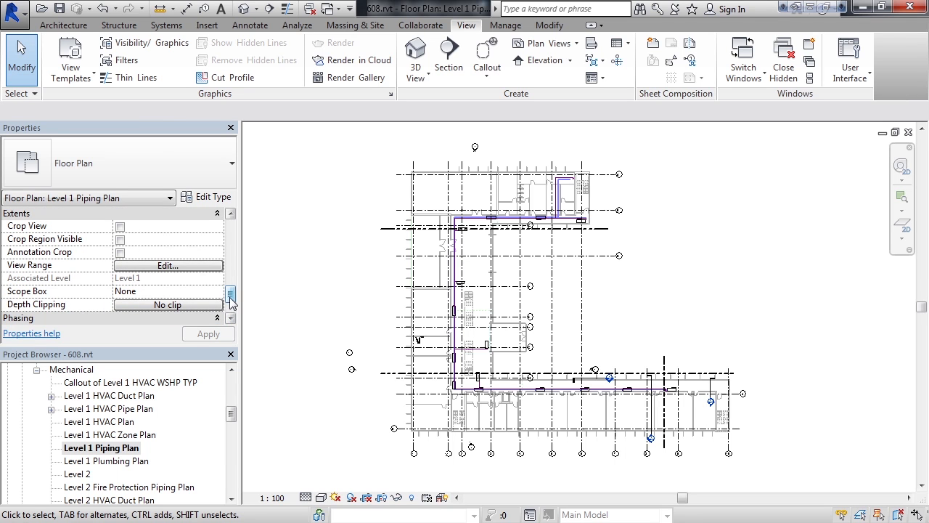
drag(230, 296, 234, 222)
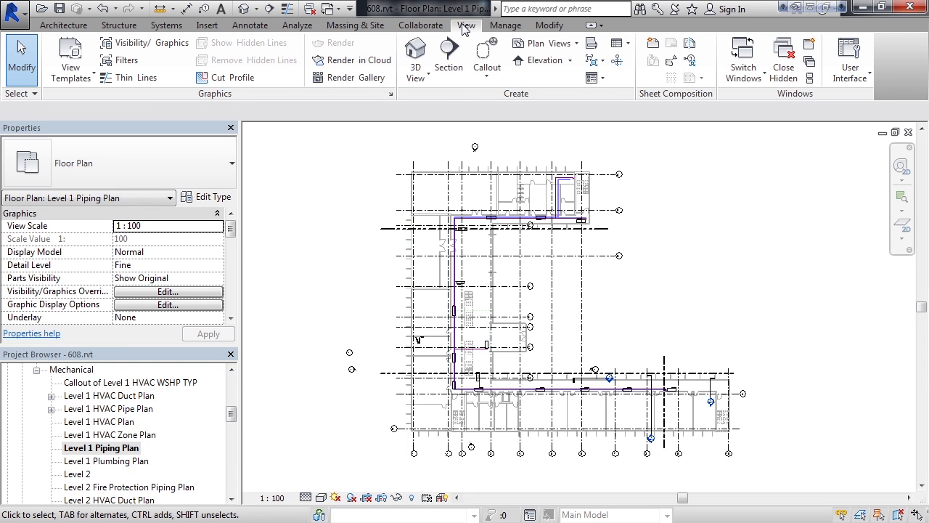
- Browse the view templates filtered to Mechanical and floor plans, inspecting the MEP Plan template before closing
click(83, 82)
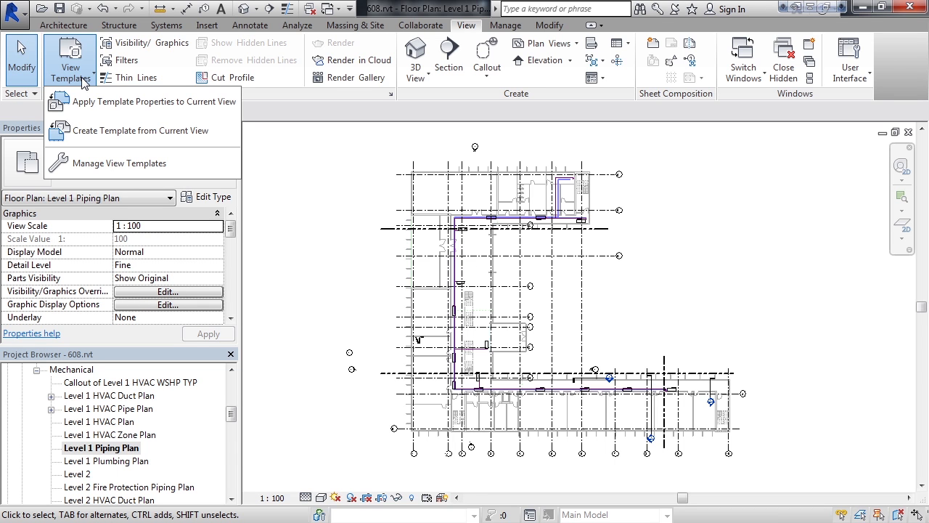
click(102, 166)
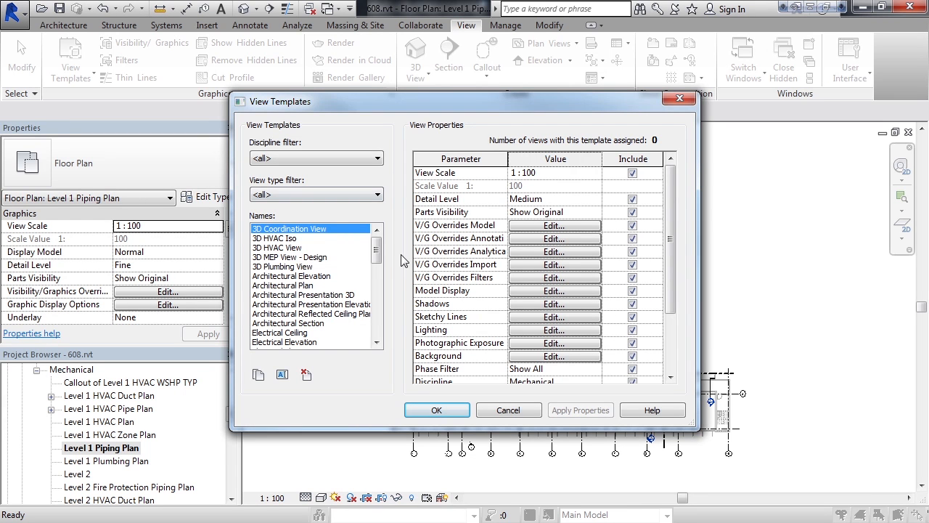
mouse_move(376, 252)
mouse_down()
mouse_move(376, 332)
mouse_move(370, 250)
mouse_up()
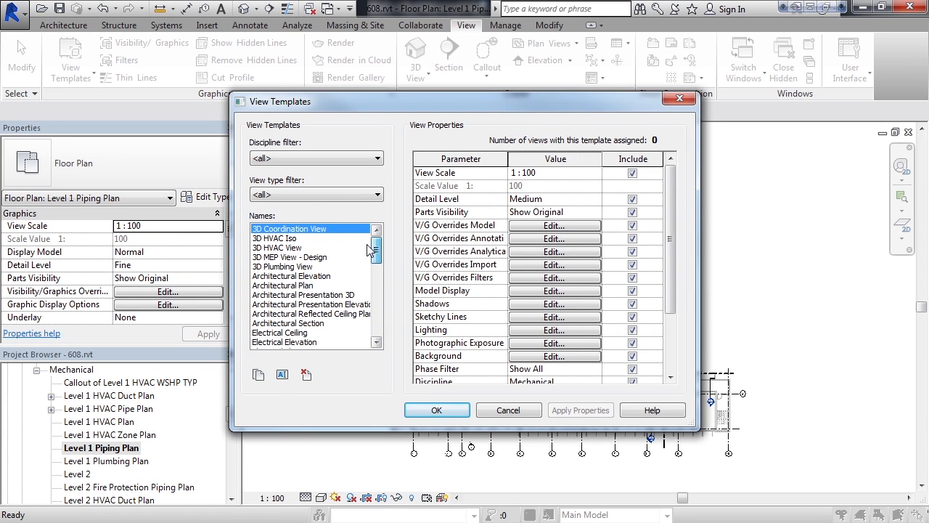
click(279, 159)
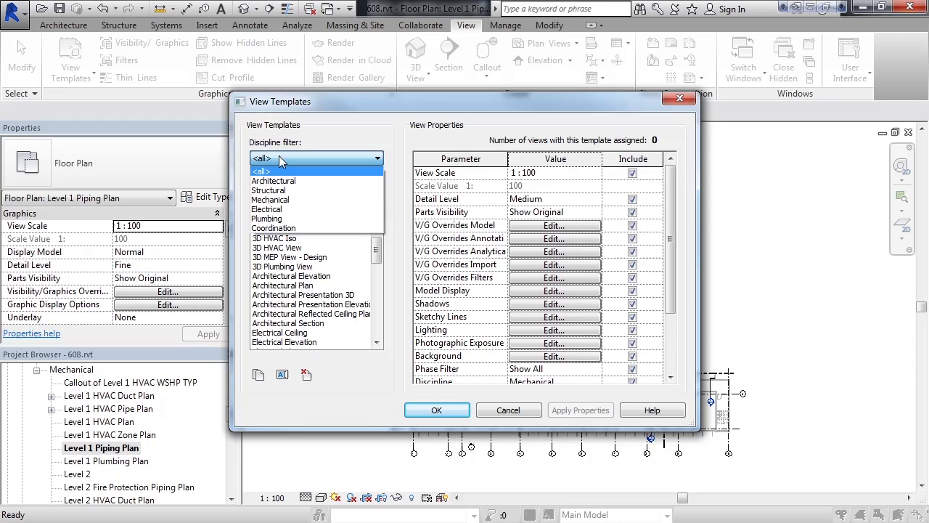
click(285, 200)
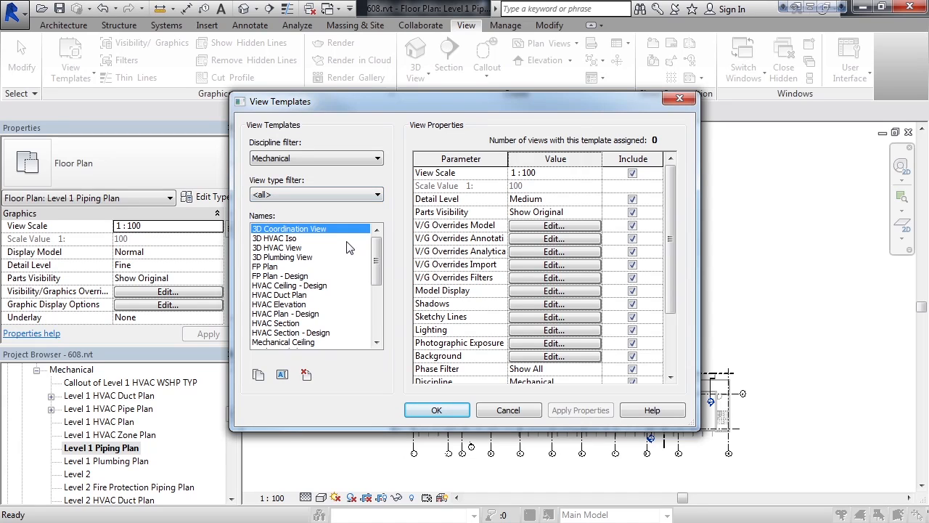
click(283, 195)
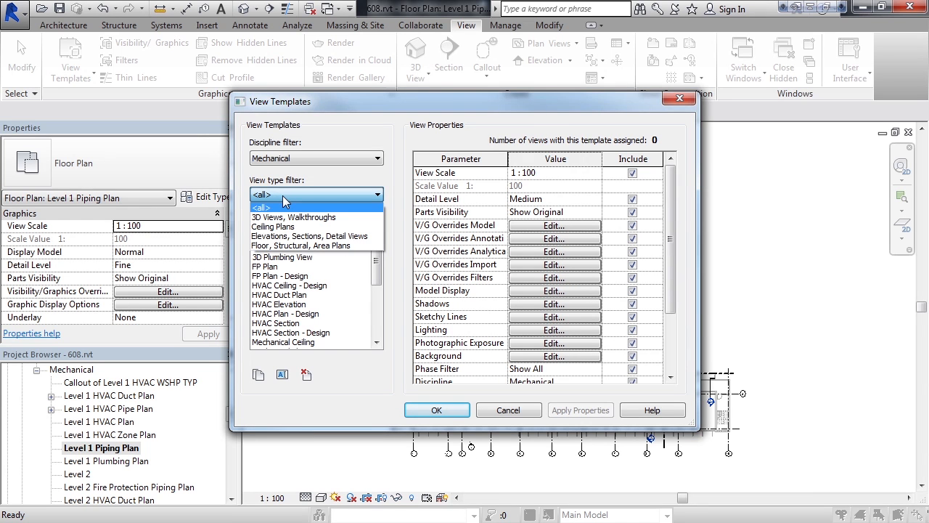
click(284, 246)
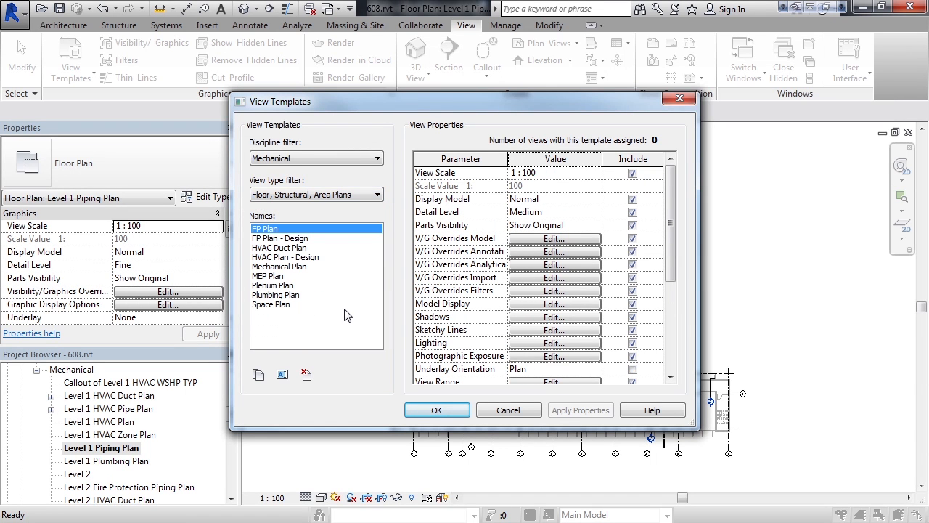
click(268, 277)
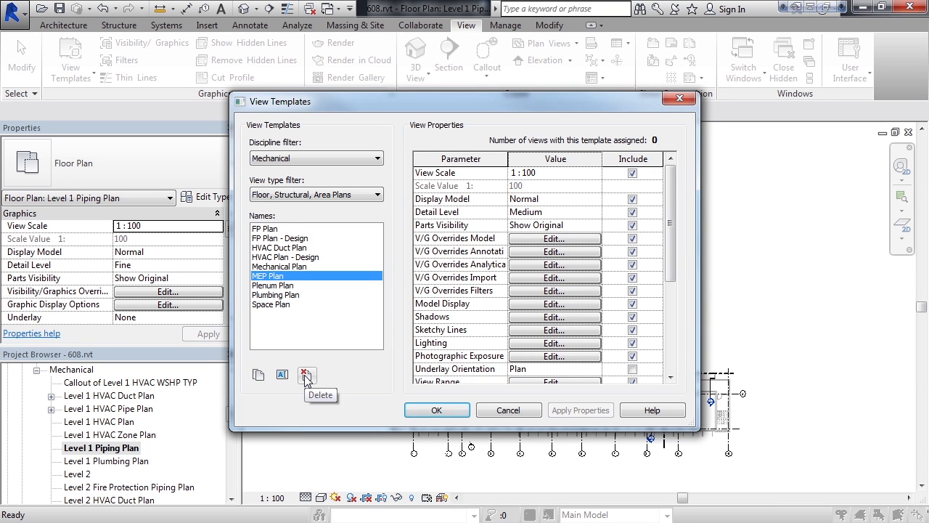
click(437, 411)
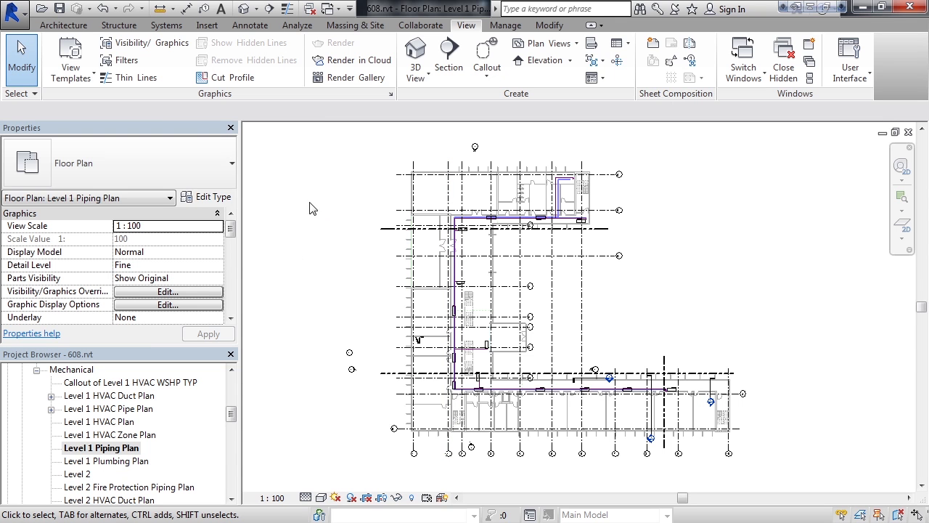
- Preview applying the HVAC Duct Plan template to the current view, closing without applying it
click(88, 81)
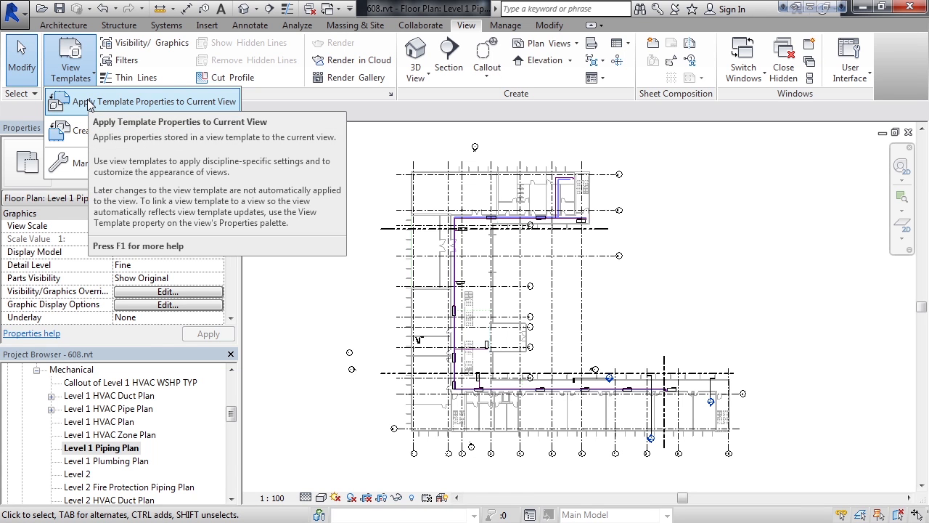
click(88, 102)
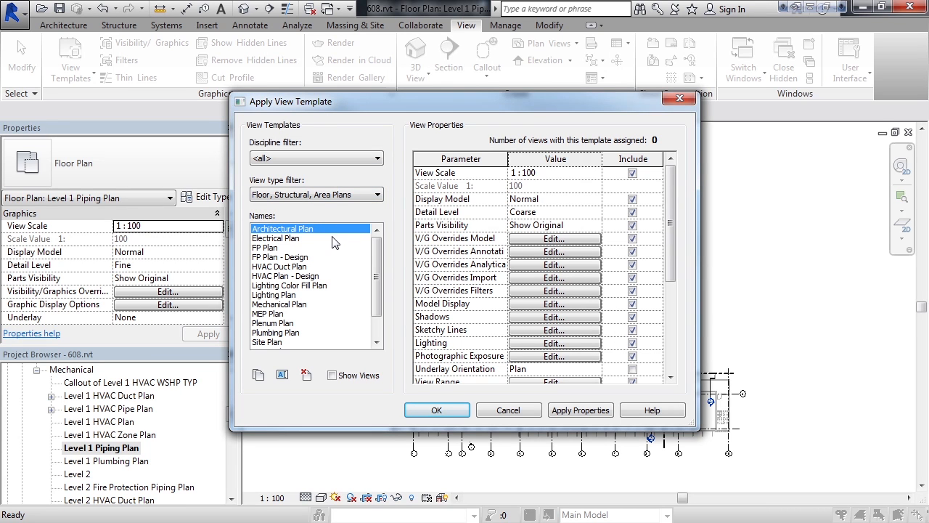
click(298, 267)
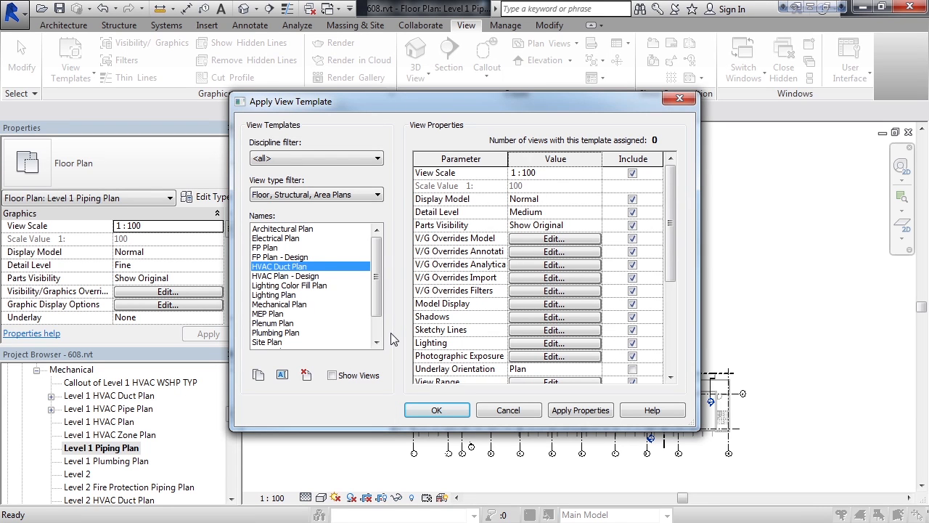
click(511, 412)
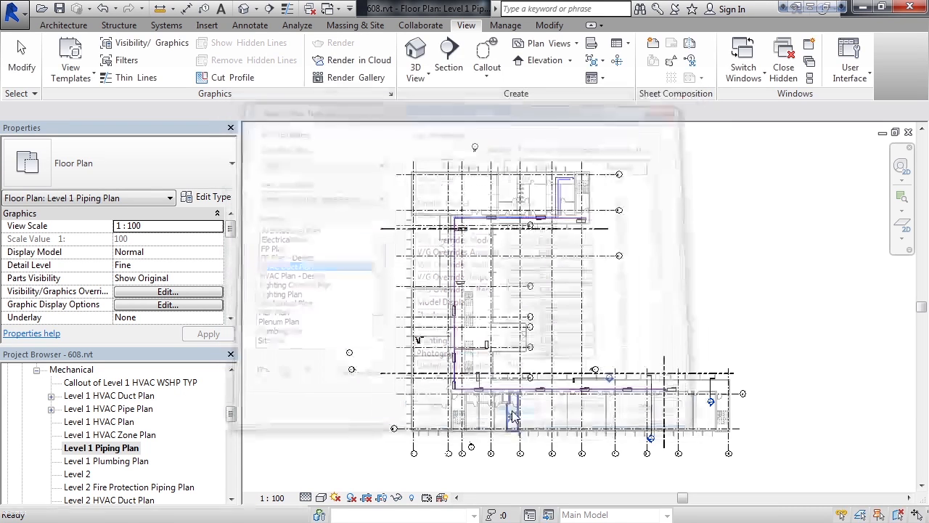
- Turn on Crop View and create a view template from the current view named with the author's first name plus "'s view template"
drag(229, 233, 218, 289)
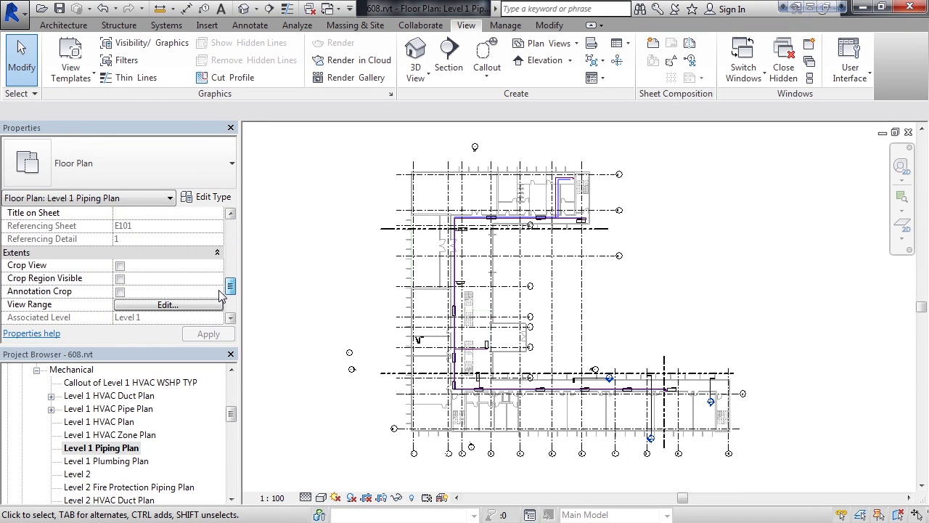
click(120, 266)
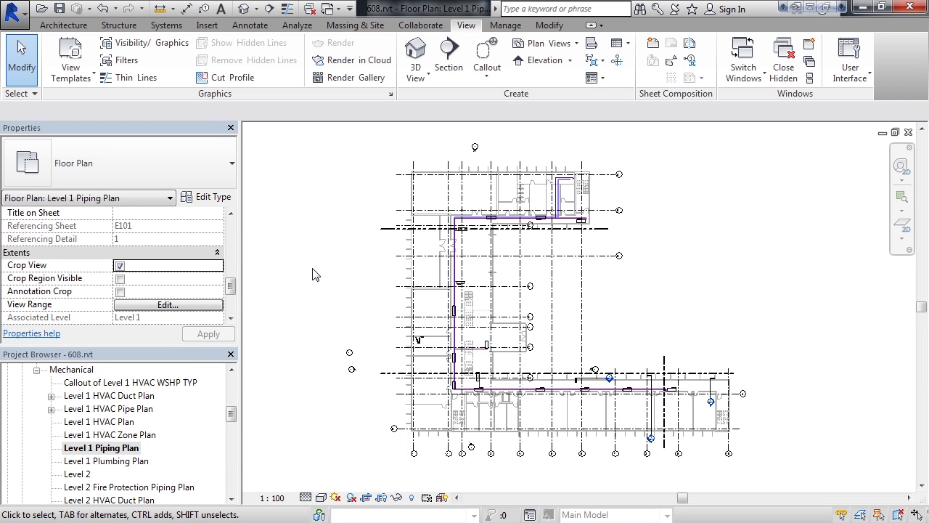
click(79, 81)
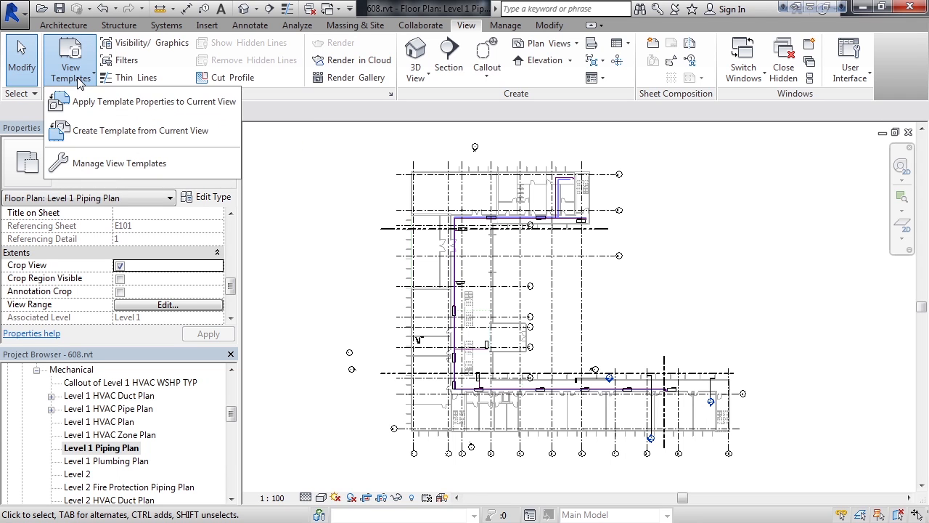
click(75, 135)
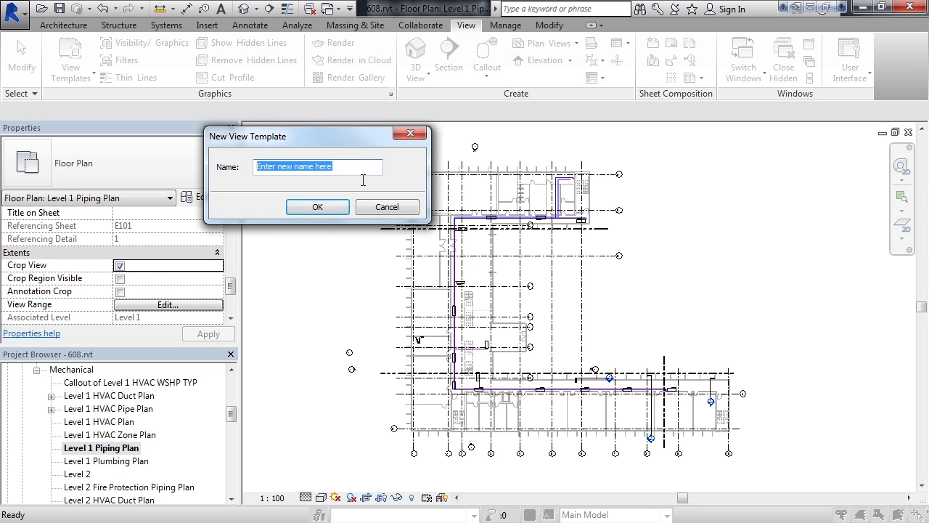
text(Tim')
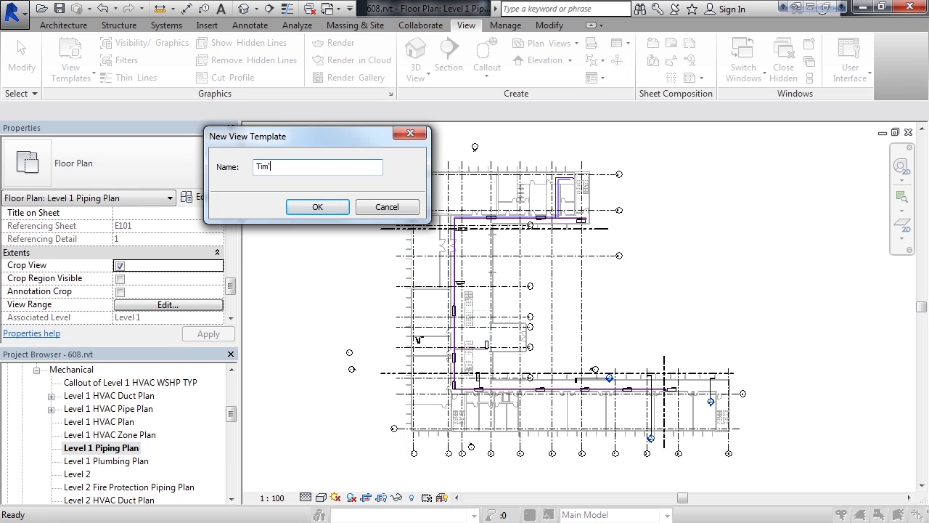
text(s view template)
click(317, 207)
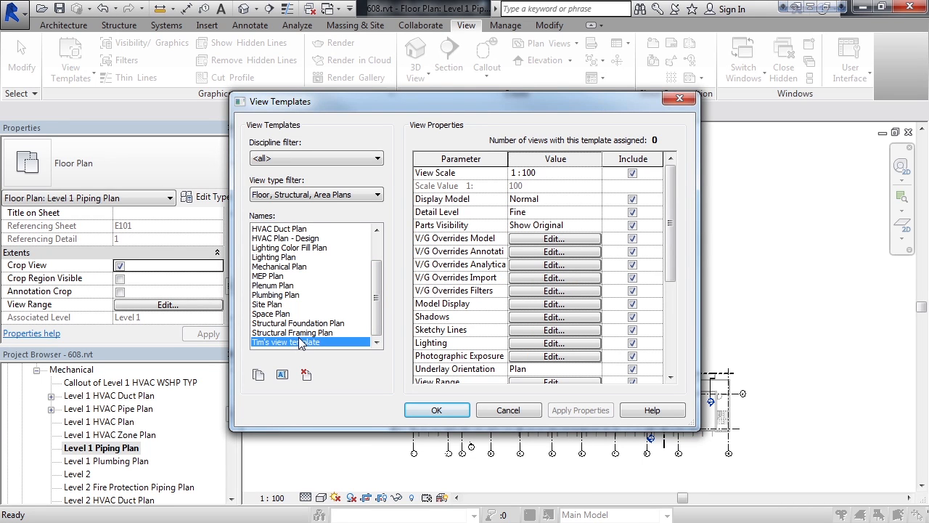
- Try deleting the new view template, then close the template manager without saving
click(306, 374)
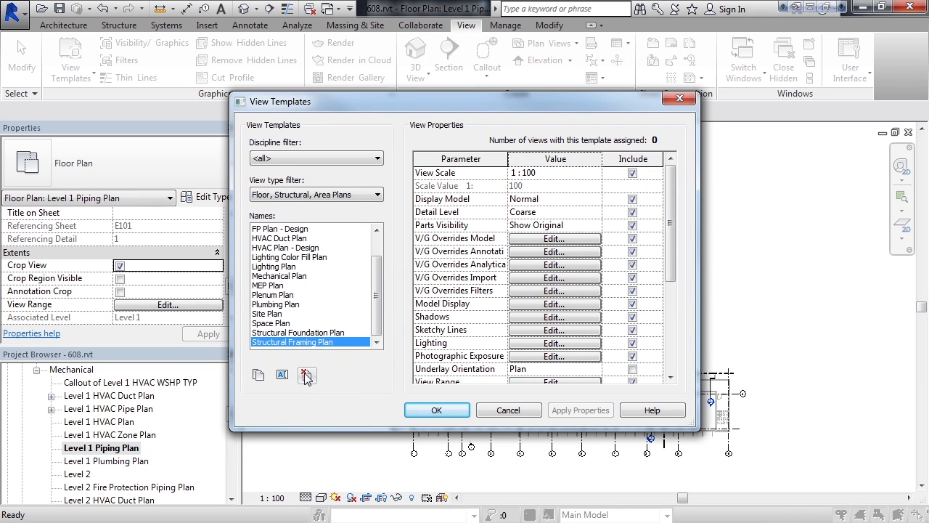
click(506, 410)
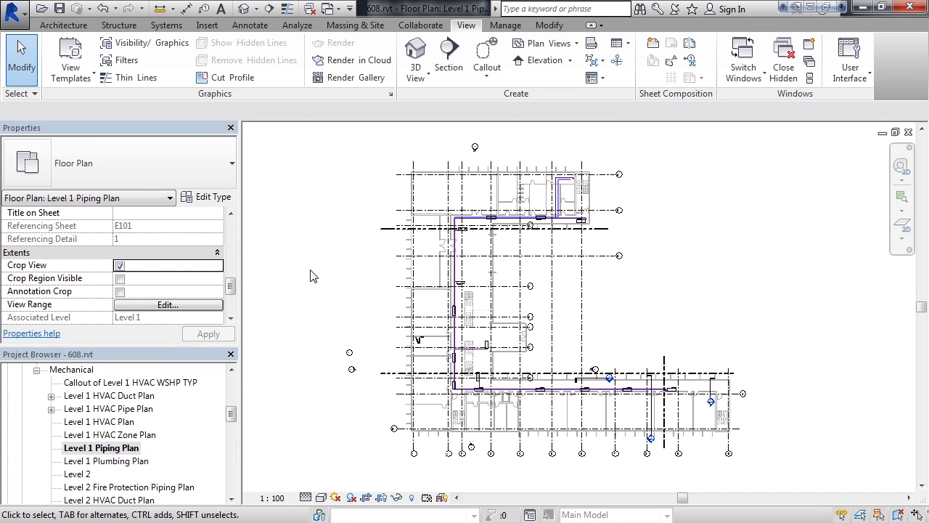